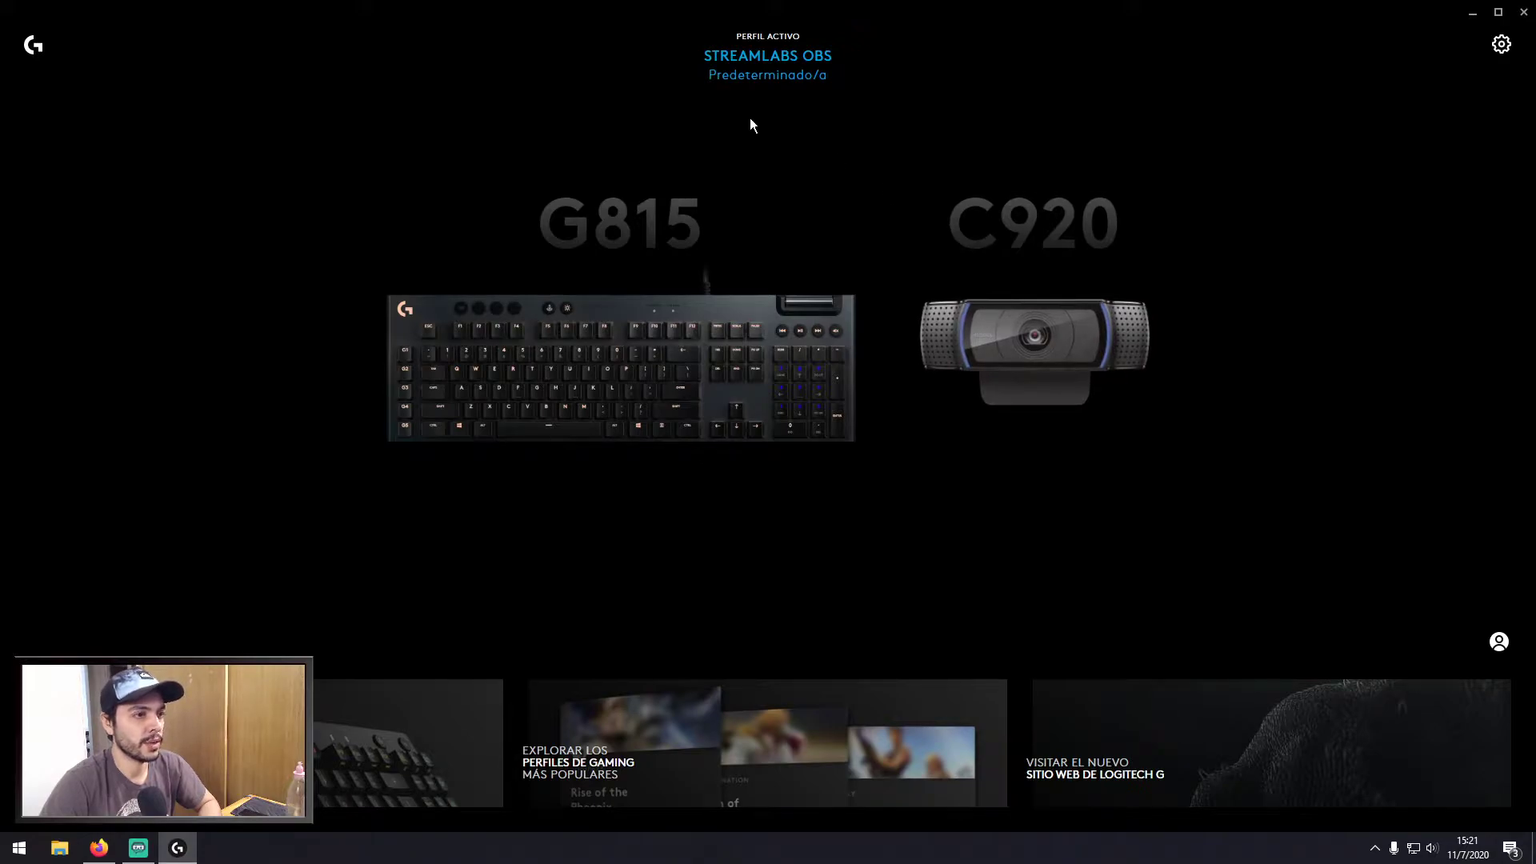
Show the games and applications panel listing Streamlabs OBS with its default profile
left_click(767, 66)
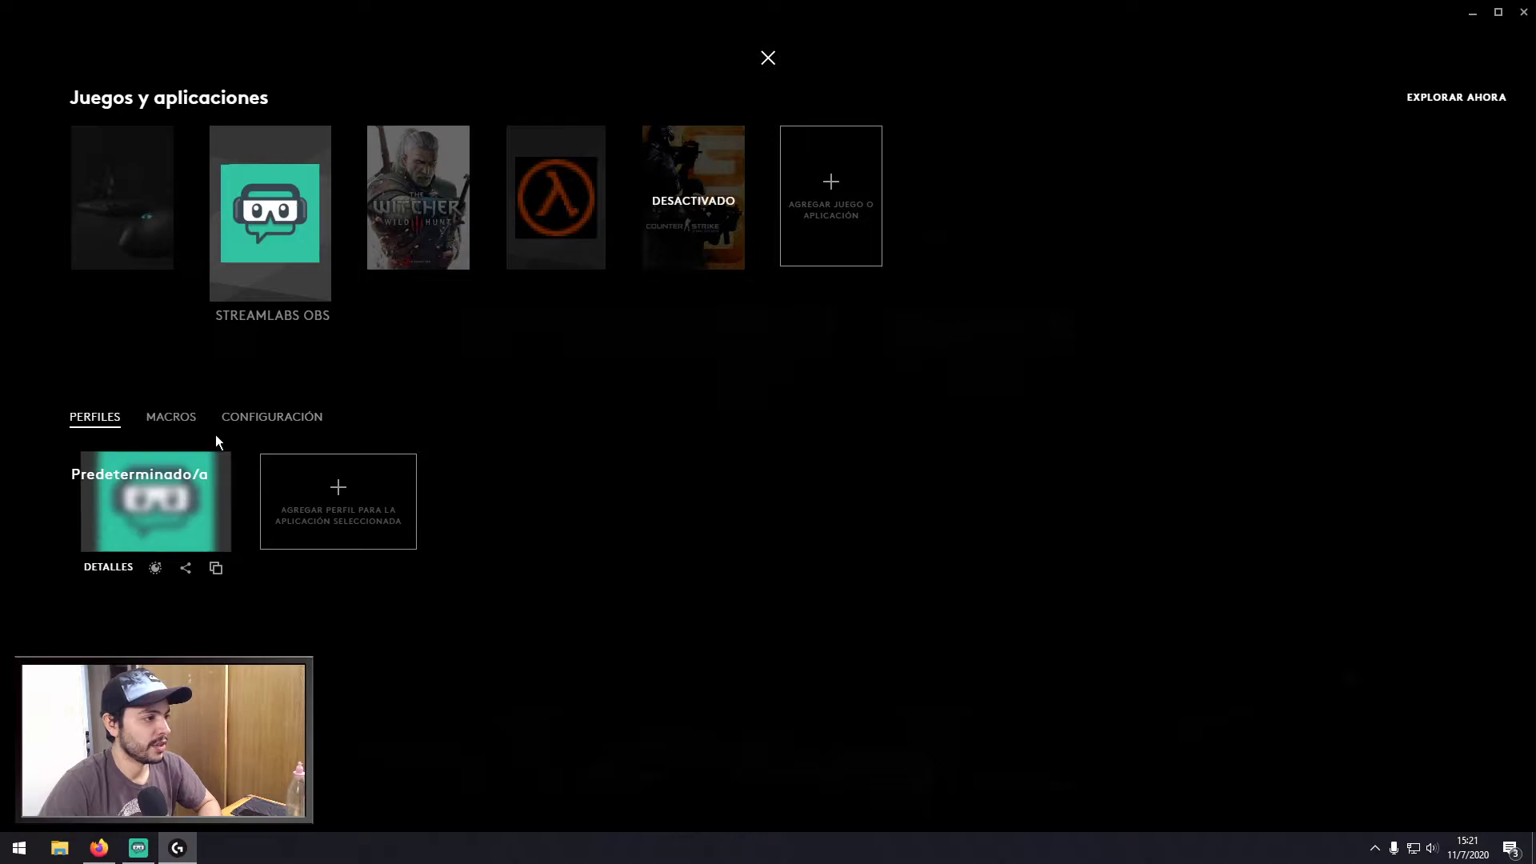
Close the profiles panel and enter the G815 LIGHTSYNC freestyle editor for Streamlabs OBS
left_click(161, 504)
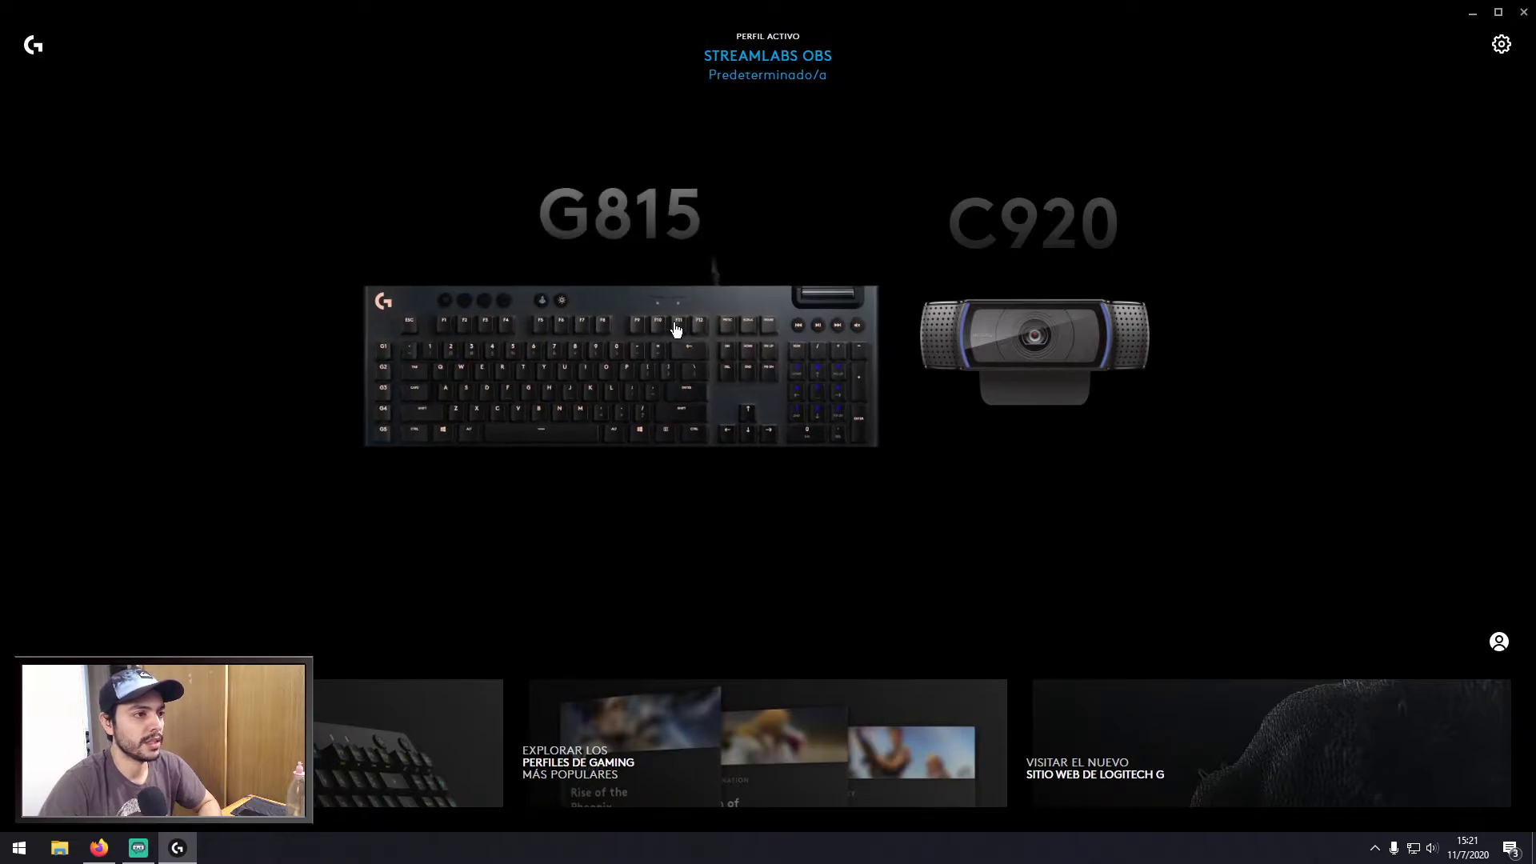
left_click(626, 342)
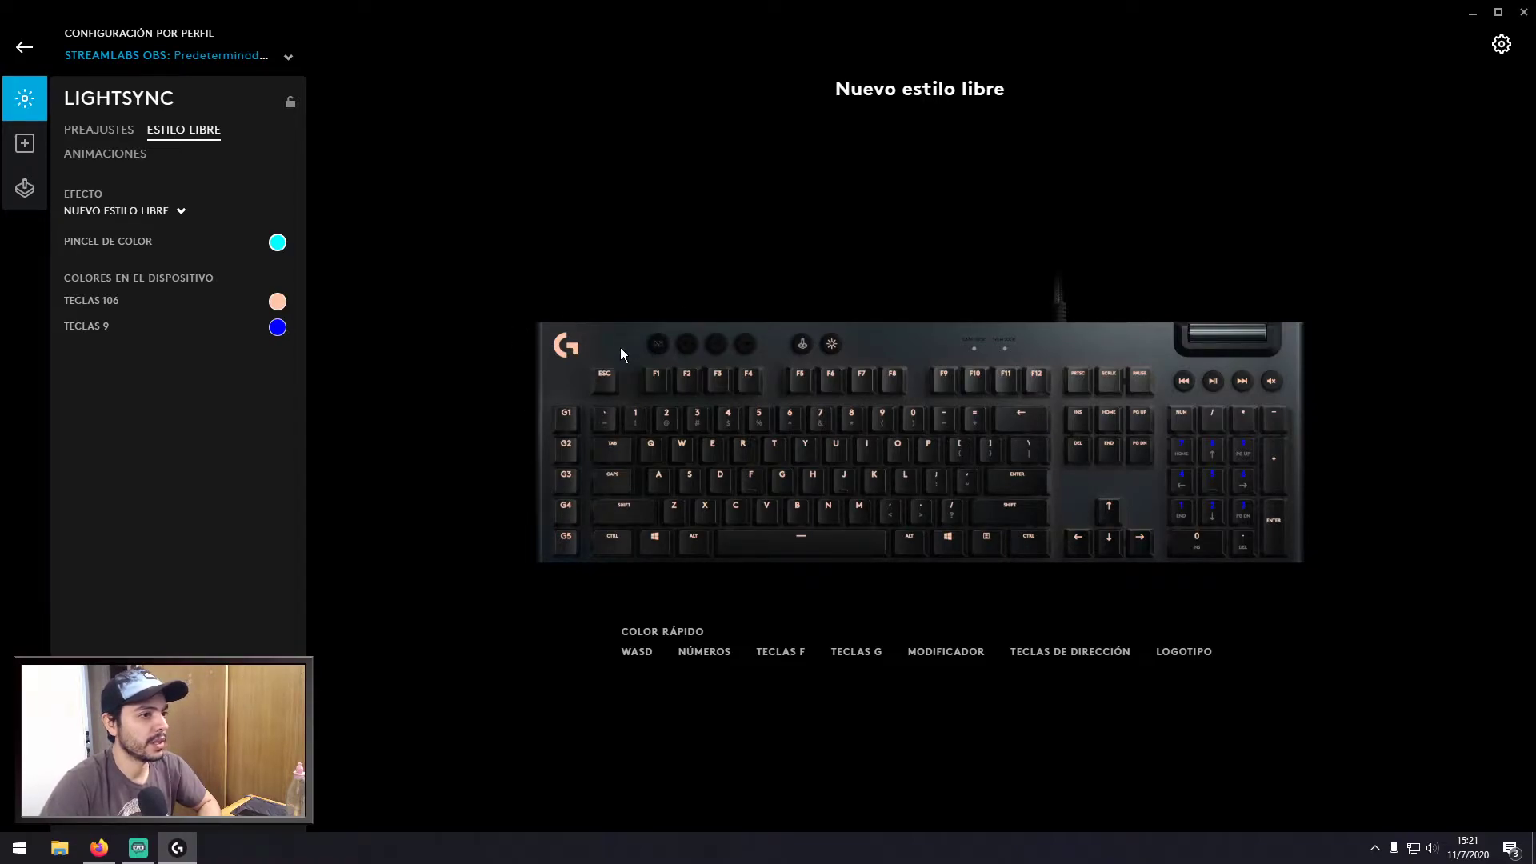
Paint all 115 G815 keys purple #BF4DDF with the colour brush and return home
left_click(278, 244)
left_click(186, 282)
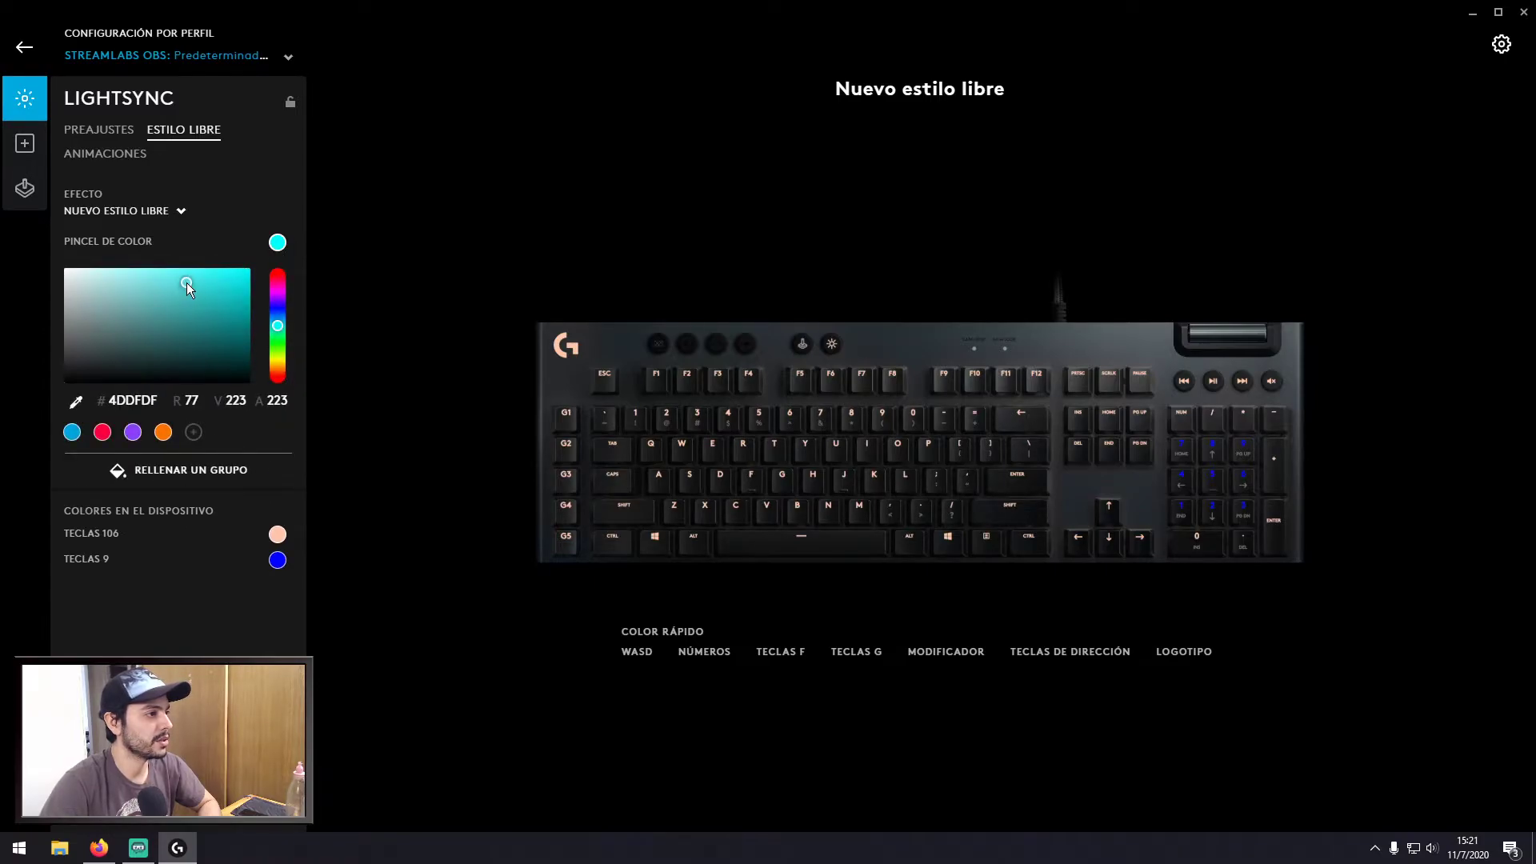
left_click(277, 289)
left_click_drag(514, 304, 1338, 564)
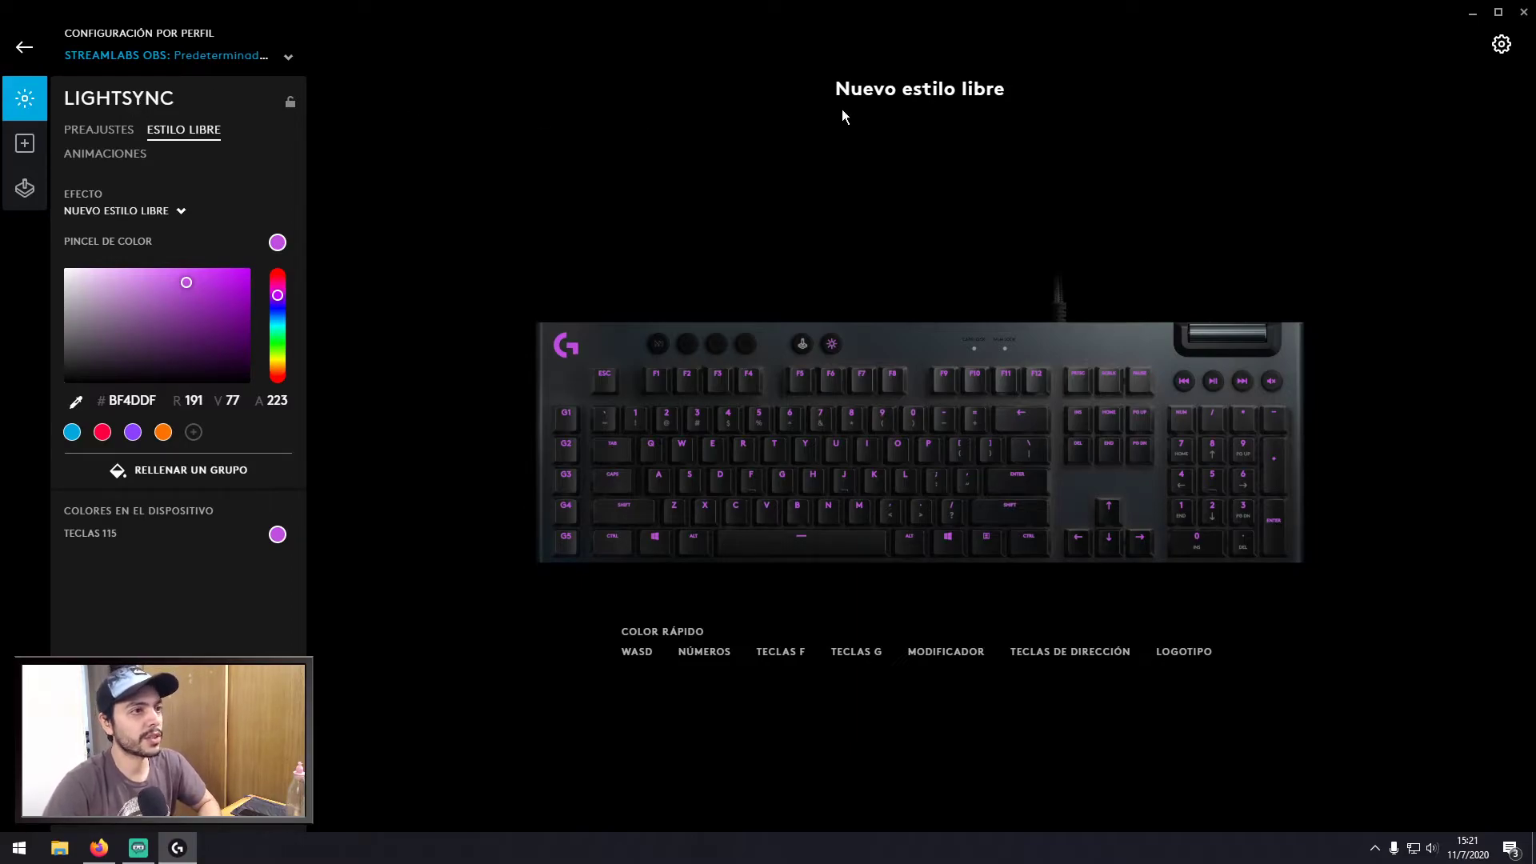
left_click(24, 48)
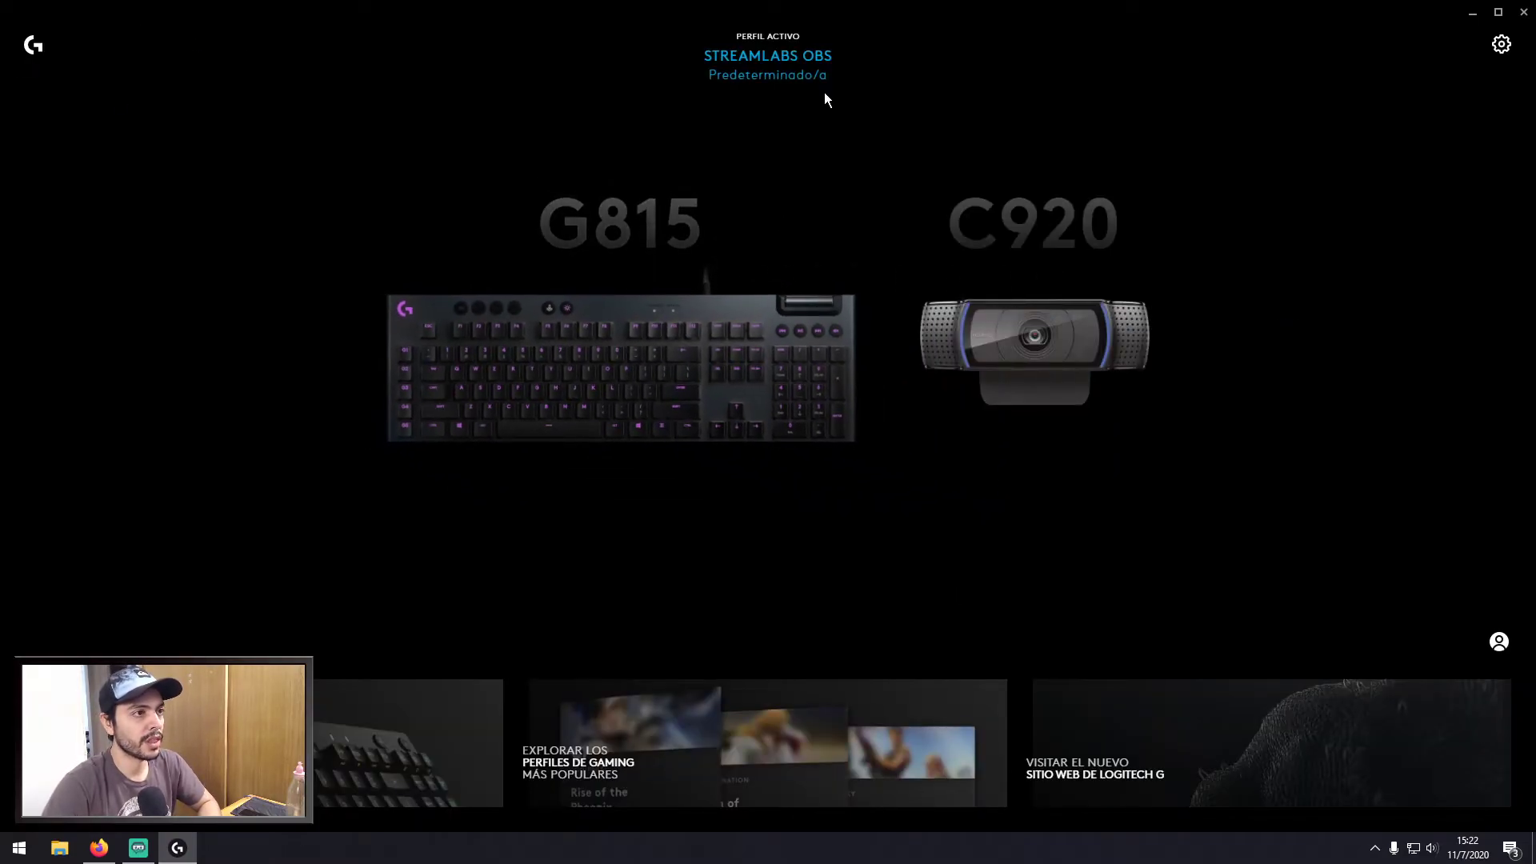
Check the profiles panel, close it, and reopen the G815 freestyle editor with the all-purple effect
left_click(768, 63)
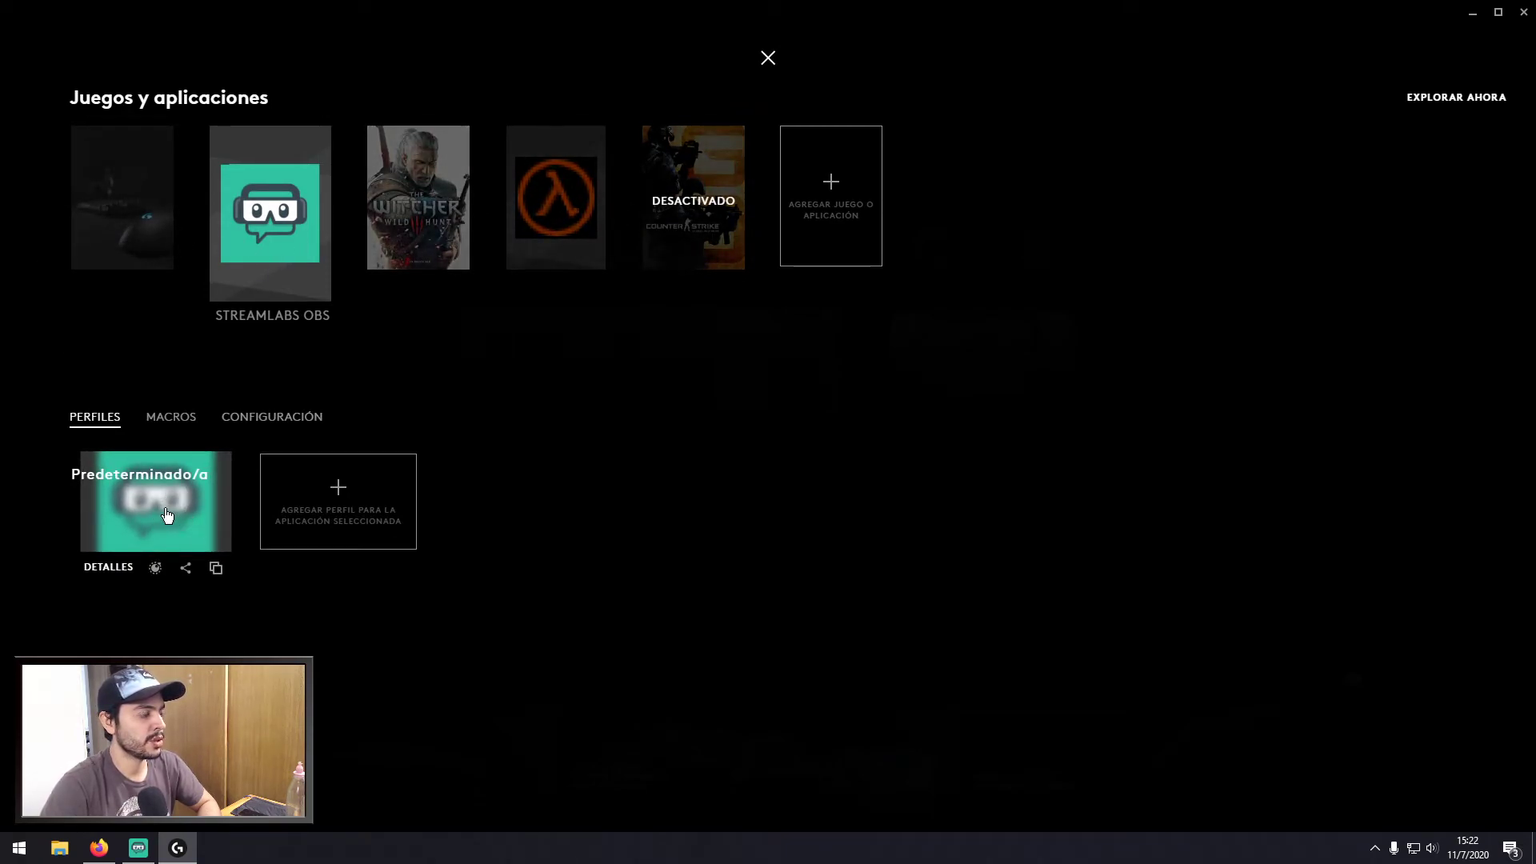
left_click(137, 505)
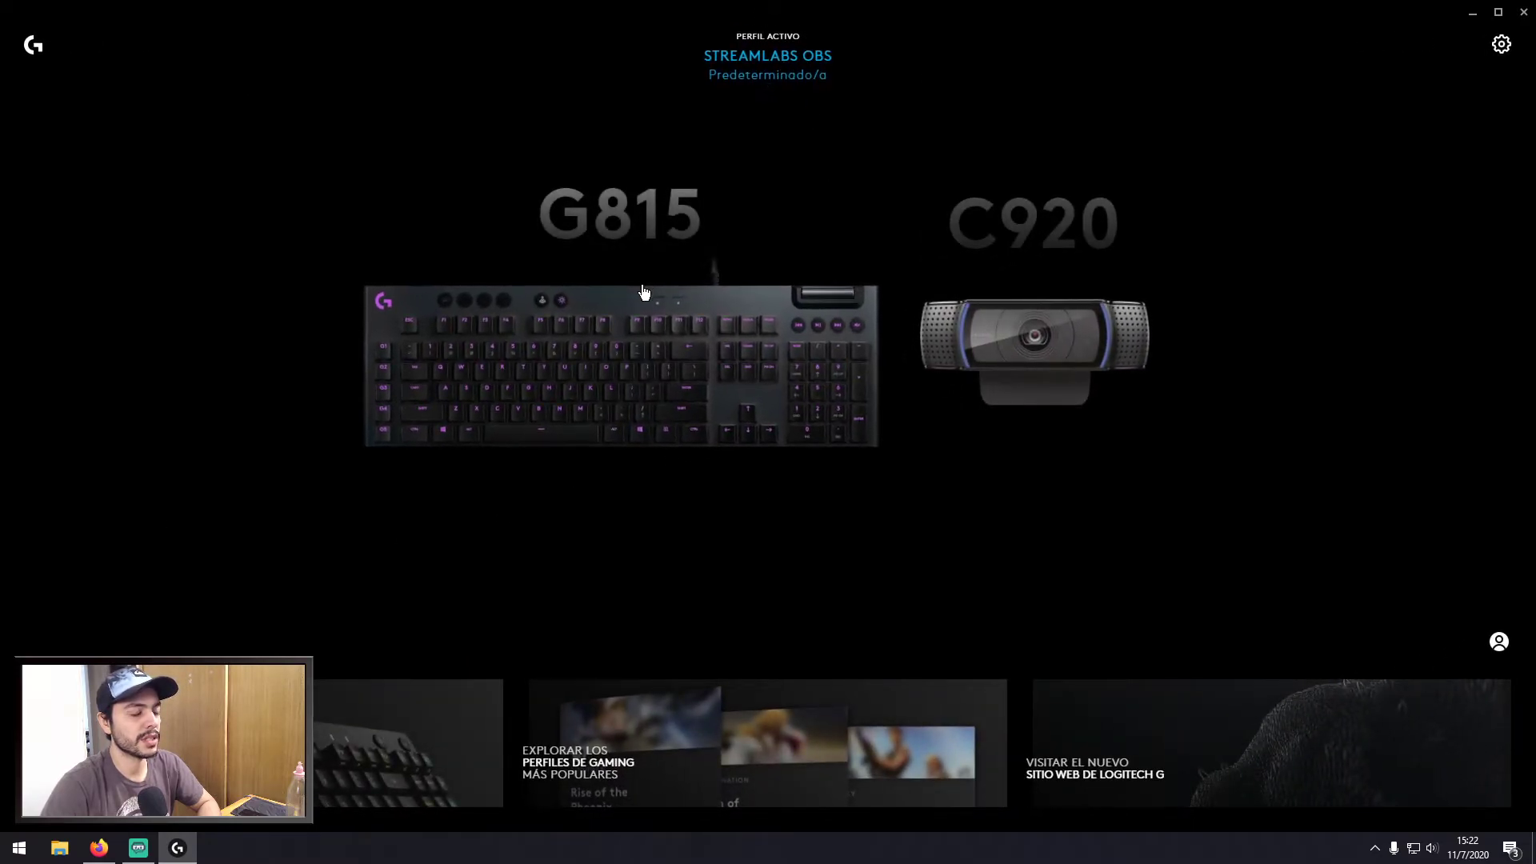
left_click(725, 347)
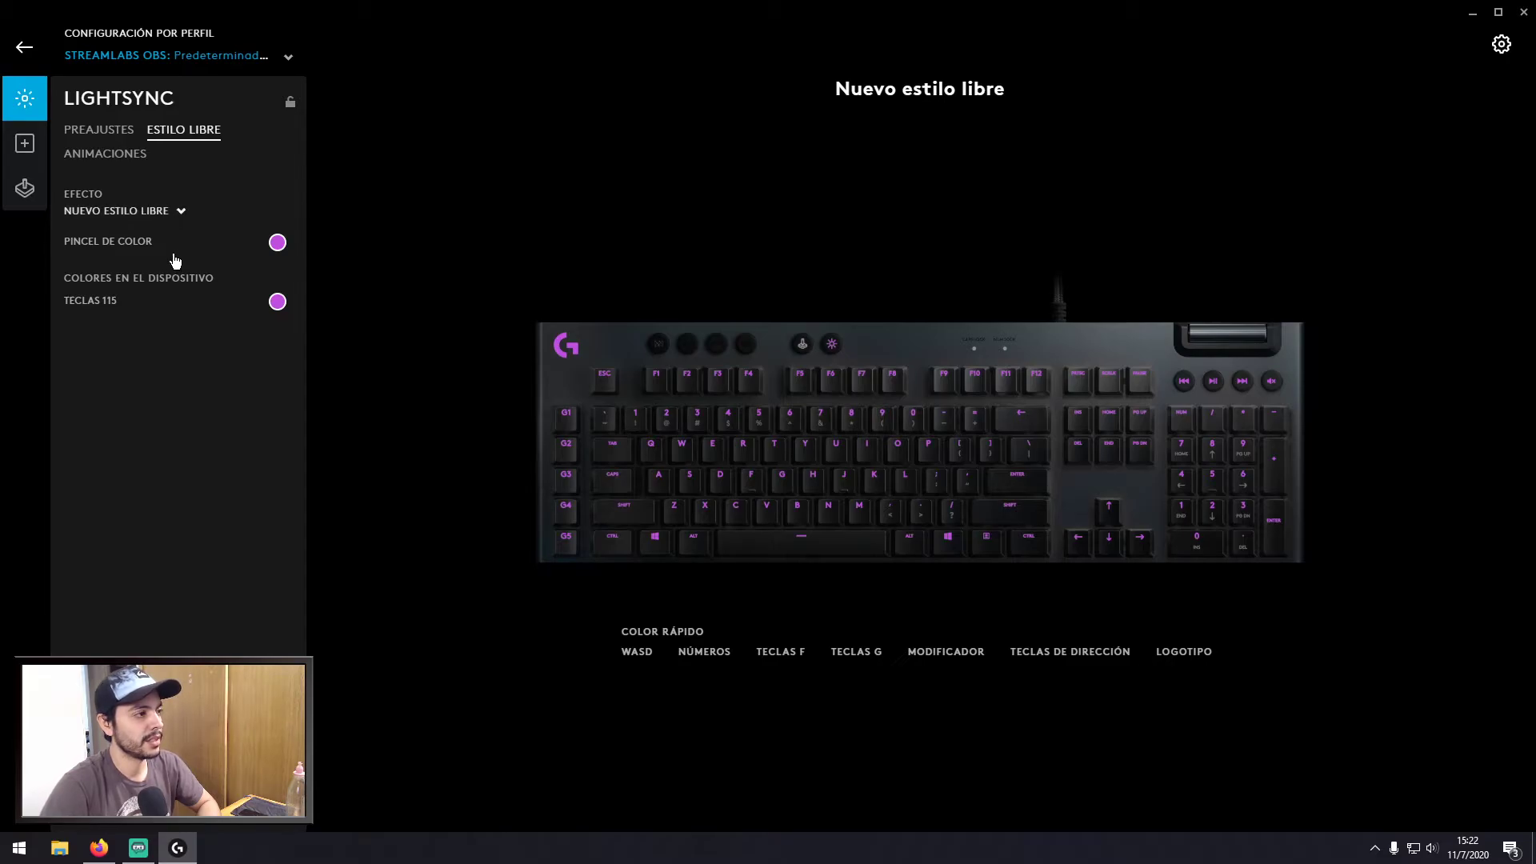
Add a new freestyle effect from the EFECTO list, starting with all 115 keys cyan
left_click(176, 214)
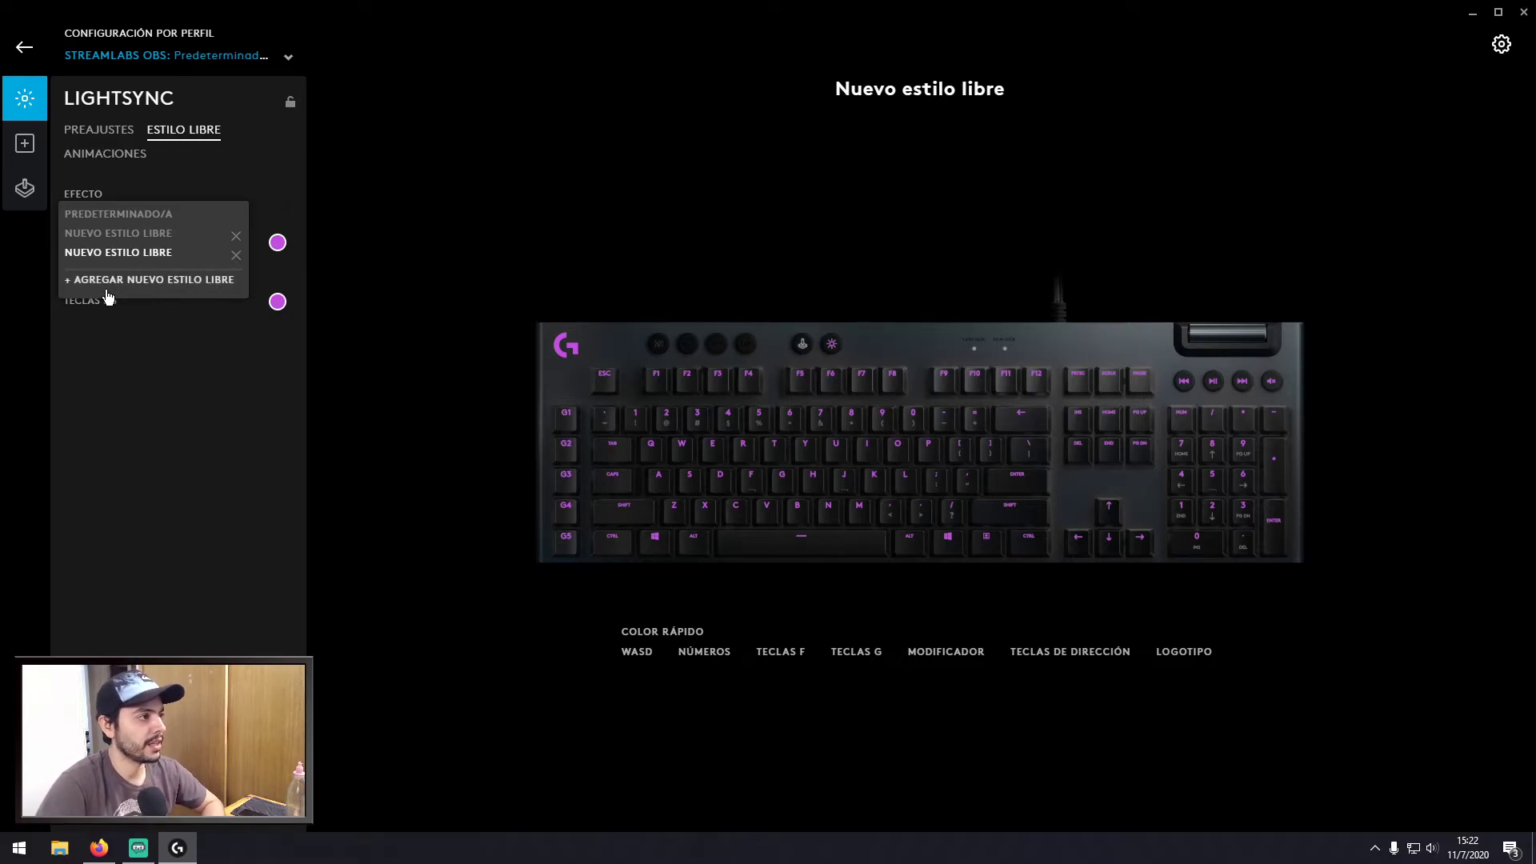
left_click(154, 283)
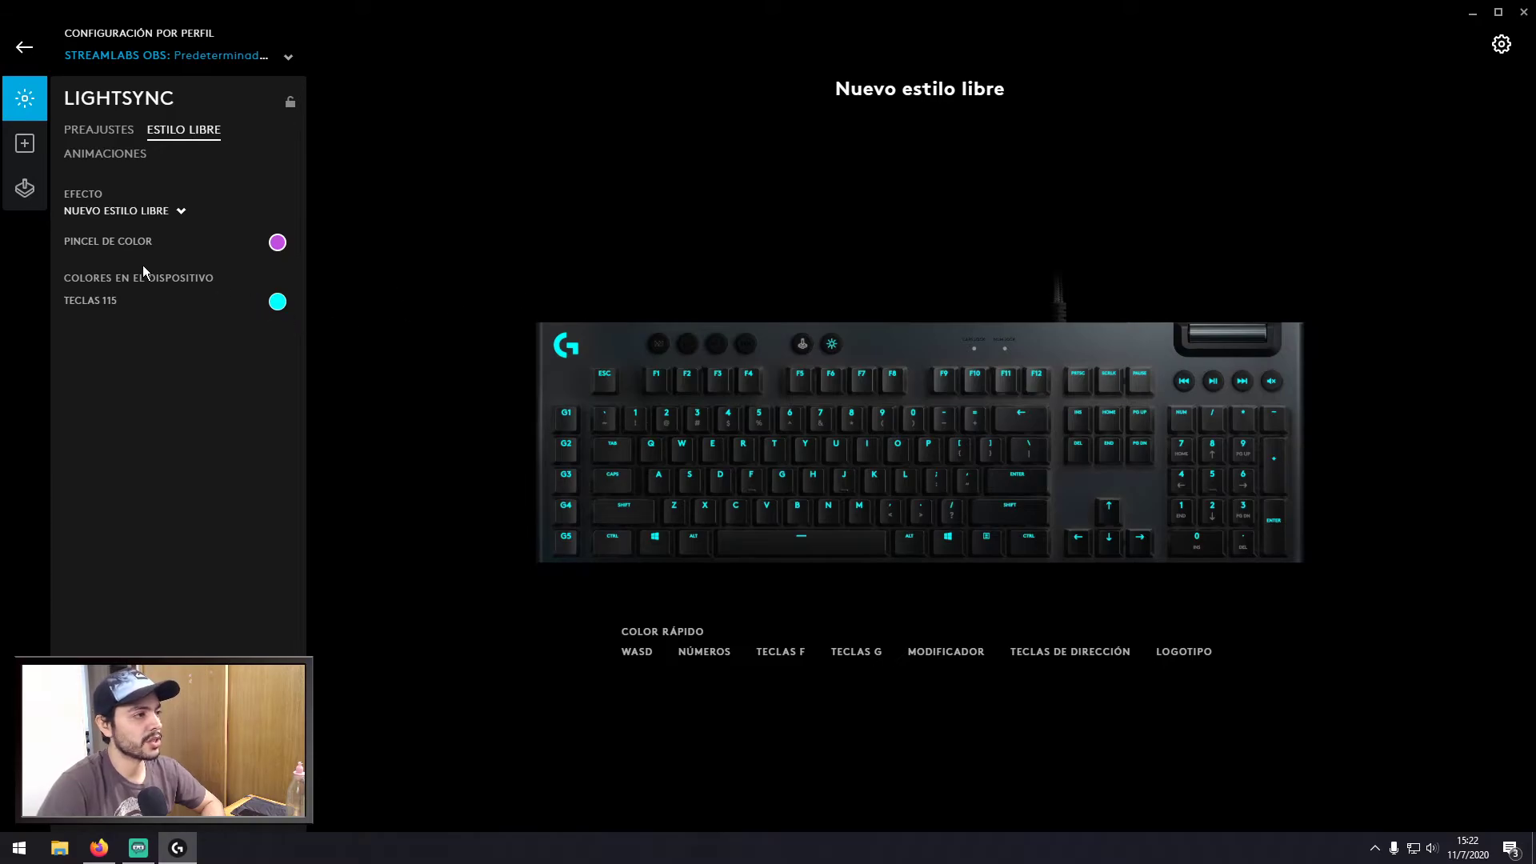
Paint the main typing keys purple, leaving 63 purple and 52 cyan, and return home
left_click(277, 245)
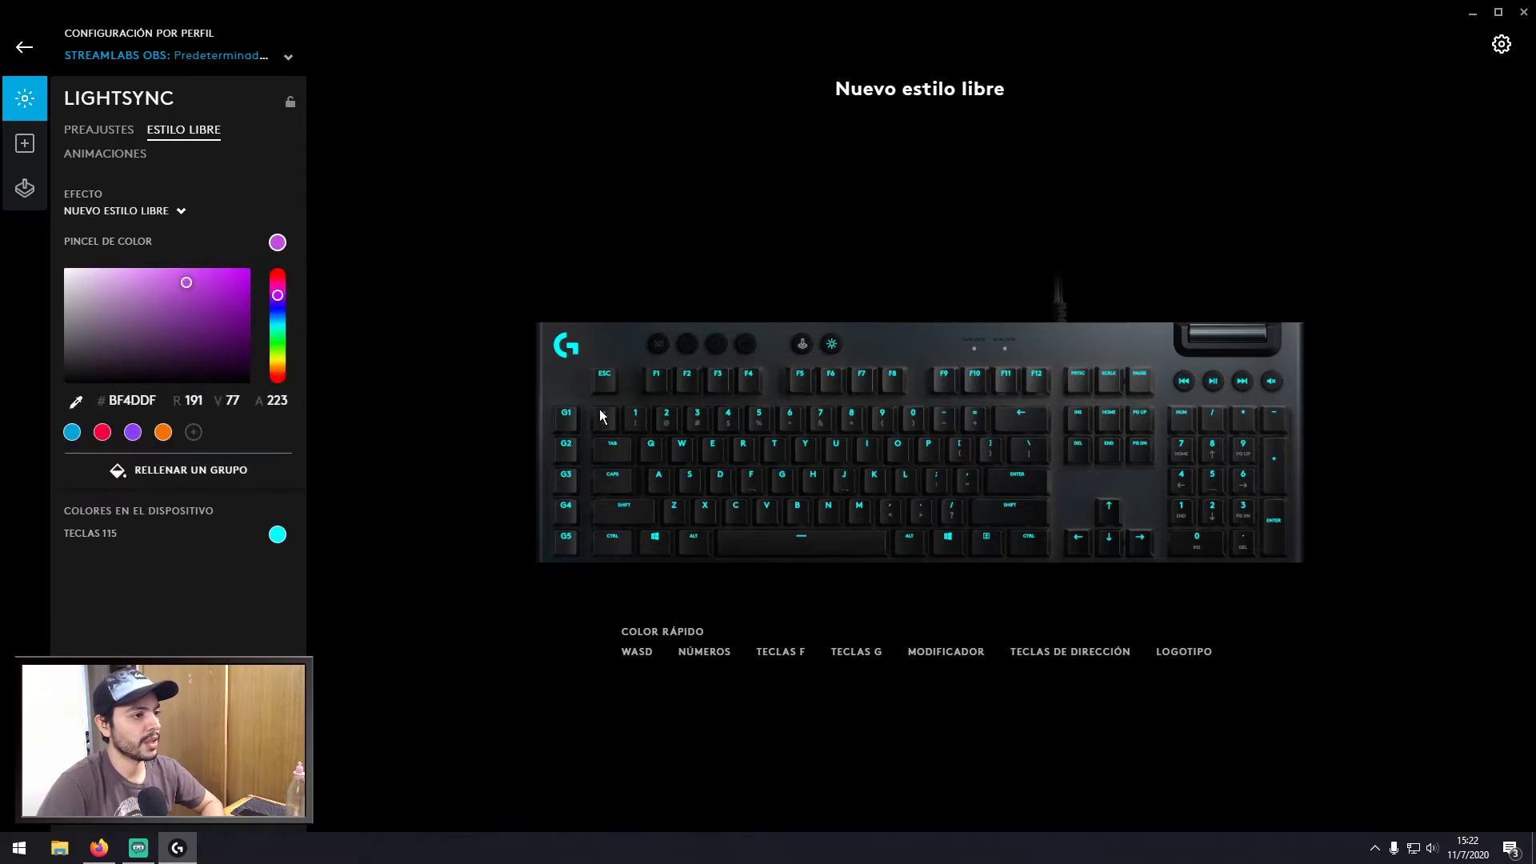
left_click_drag(482, 262, 921, 600)
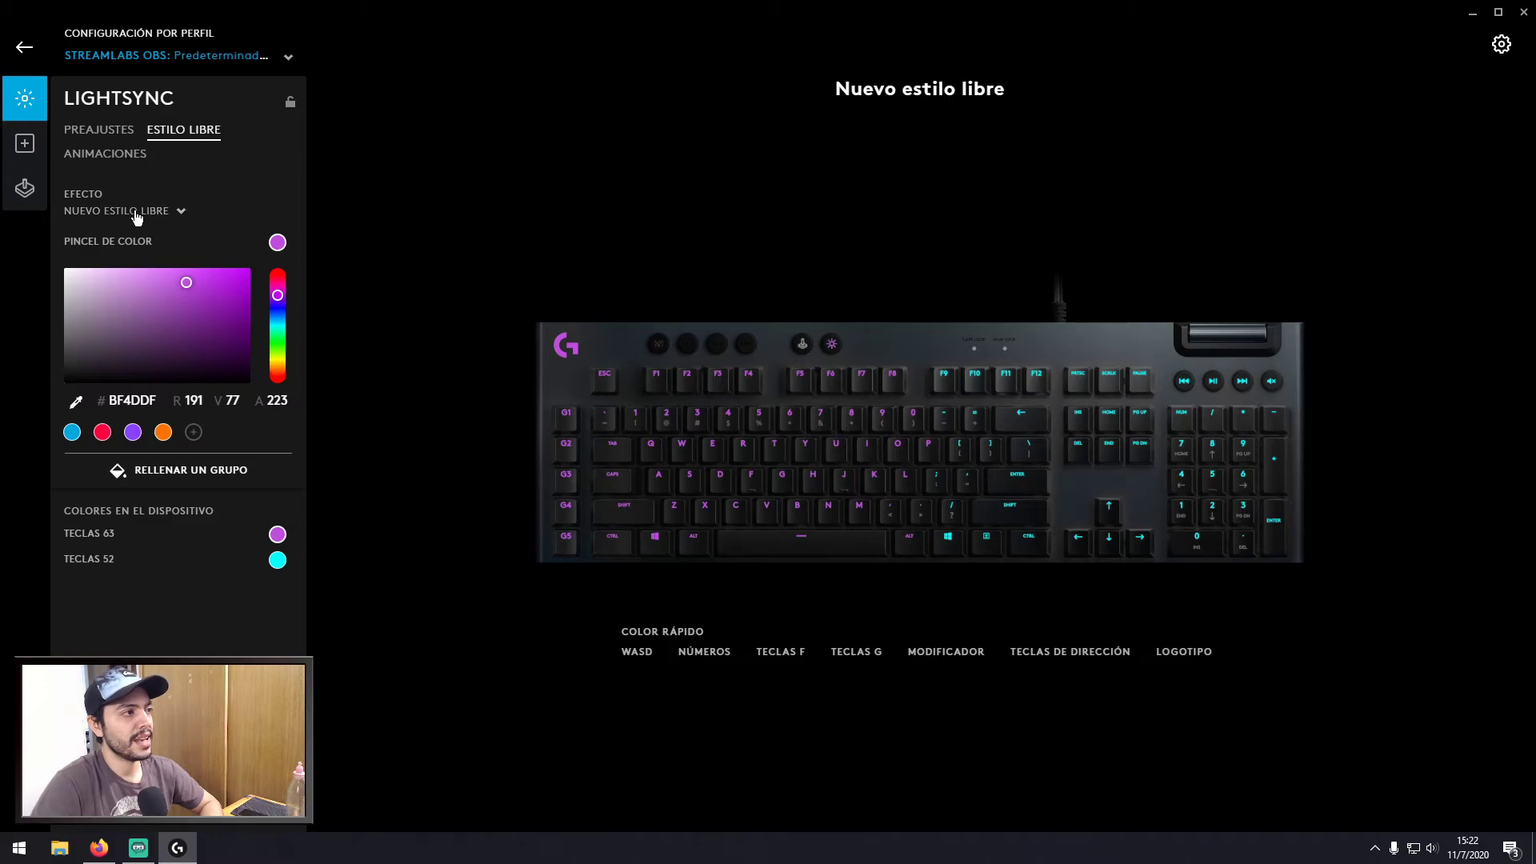
left_click(26, 50)
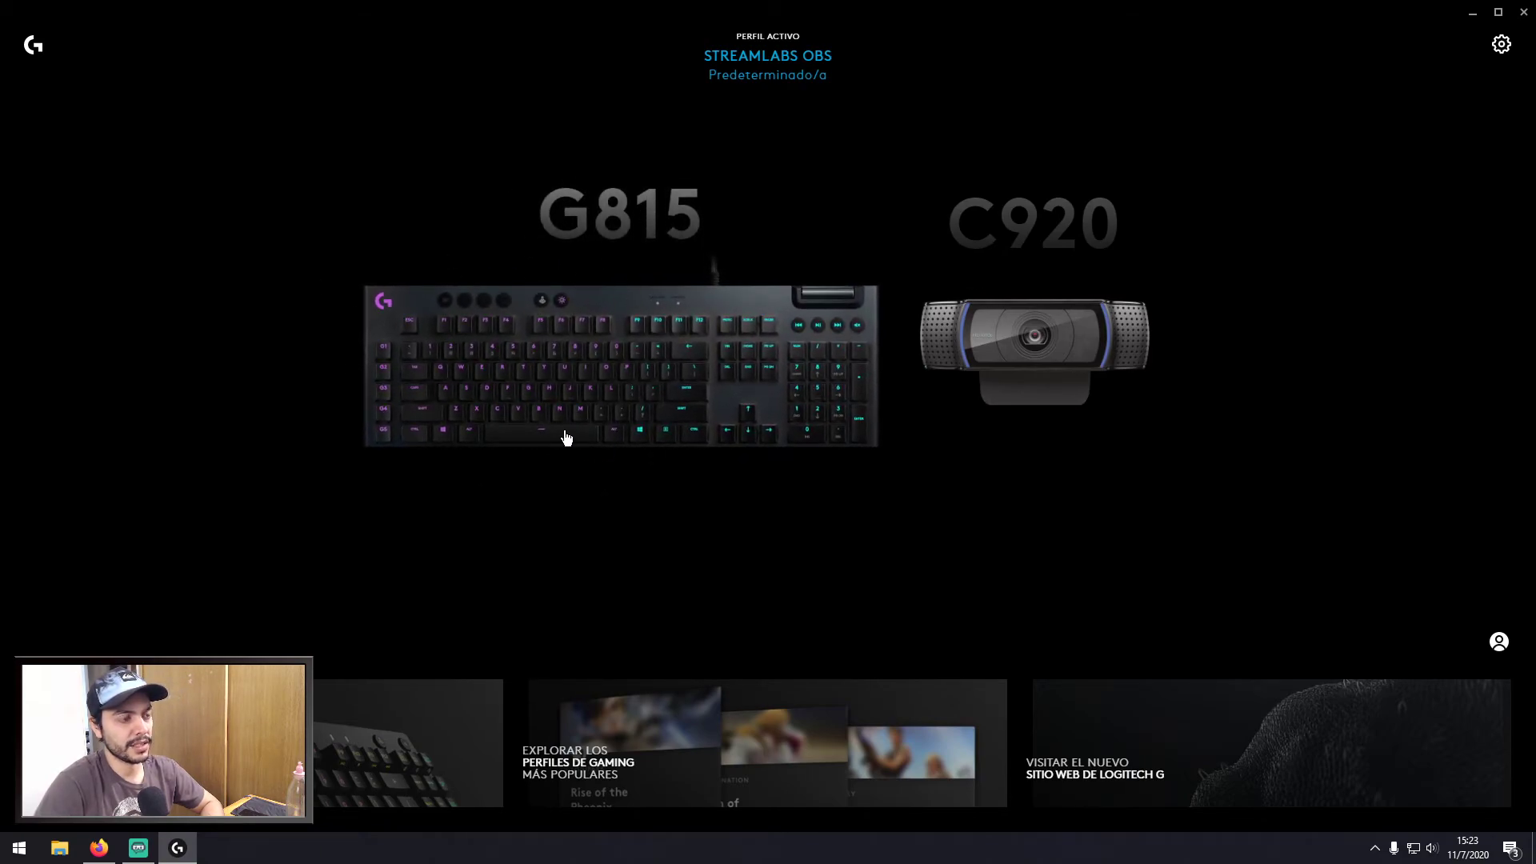
Switch to the Escritorio profile, view its G815 lighting, then launch Streamlabs OBS to reactivate its linked profile
left_click(767, 61)
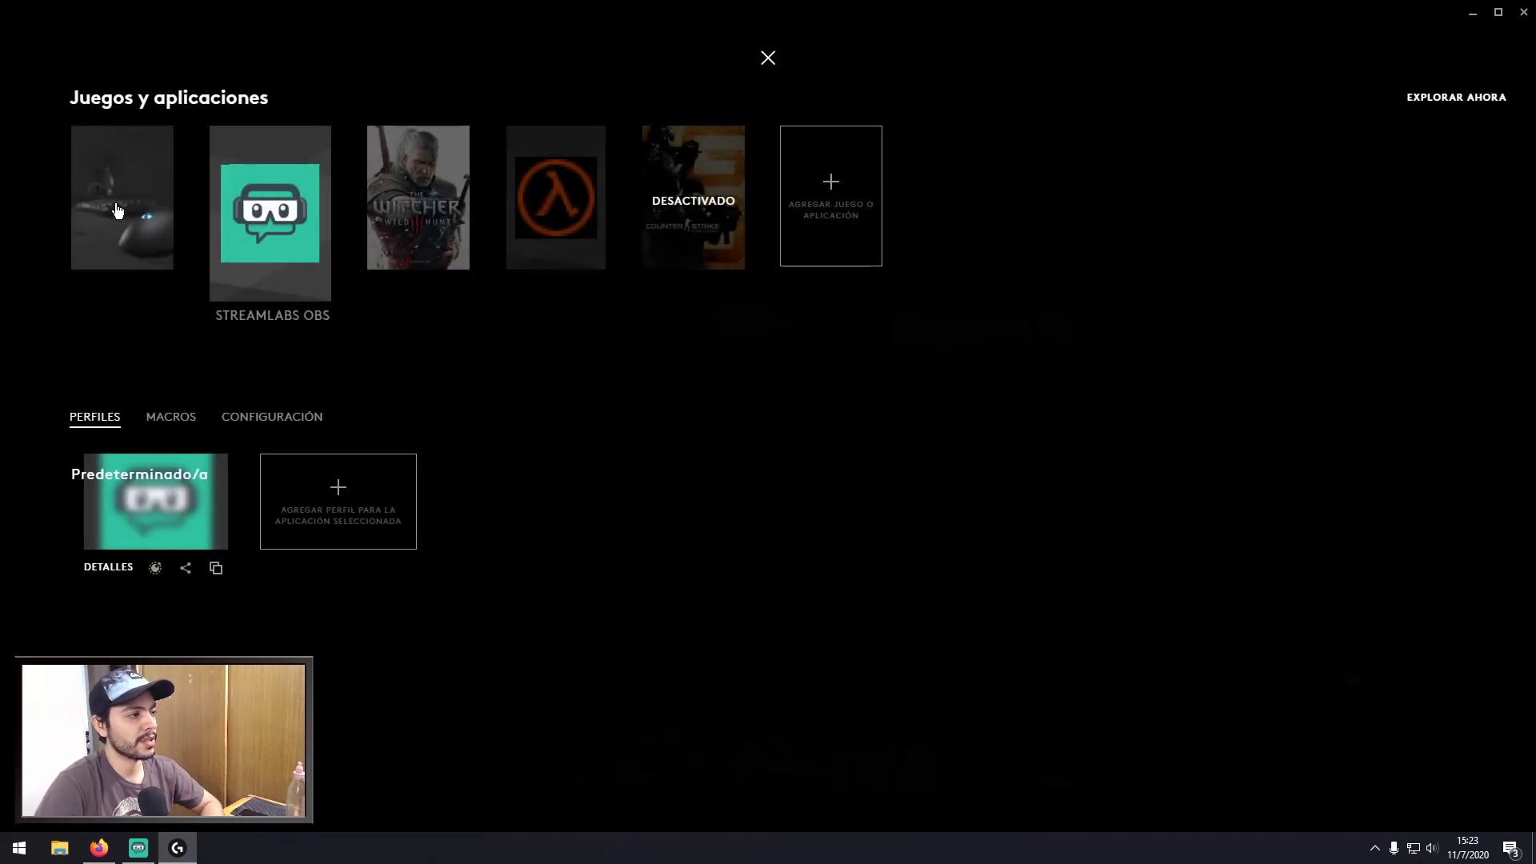
left_click(117, 212)
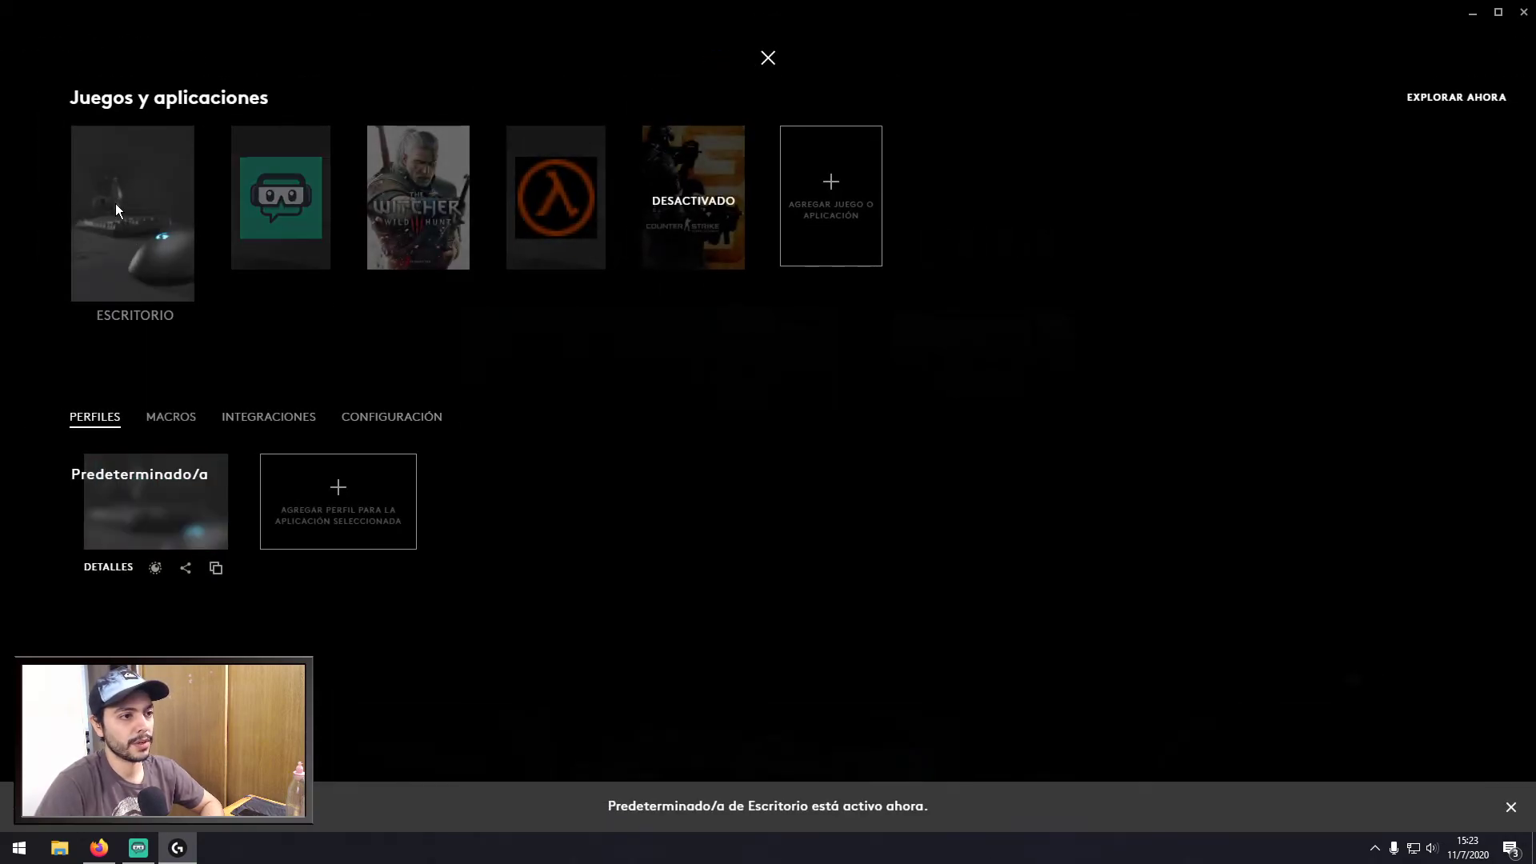
left_click(767, 58)
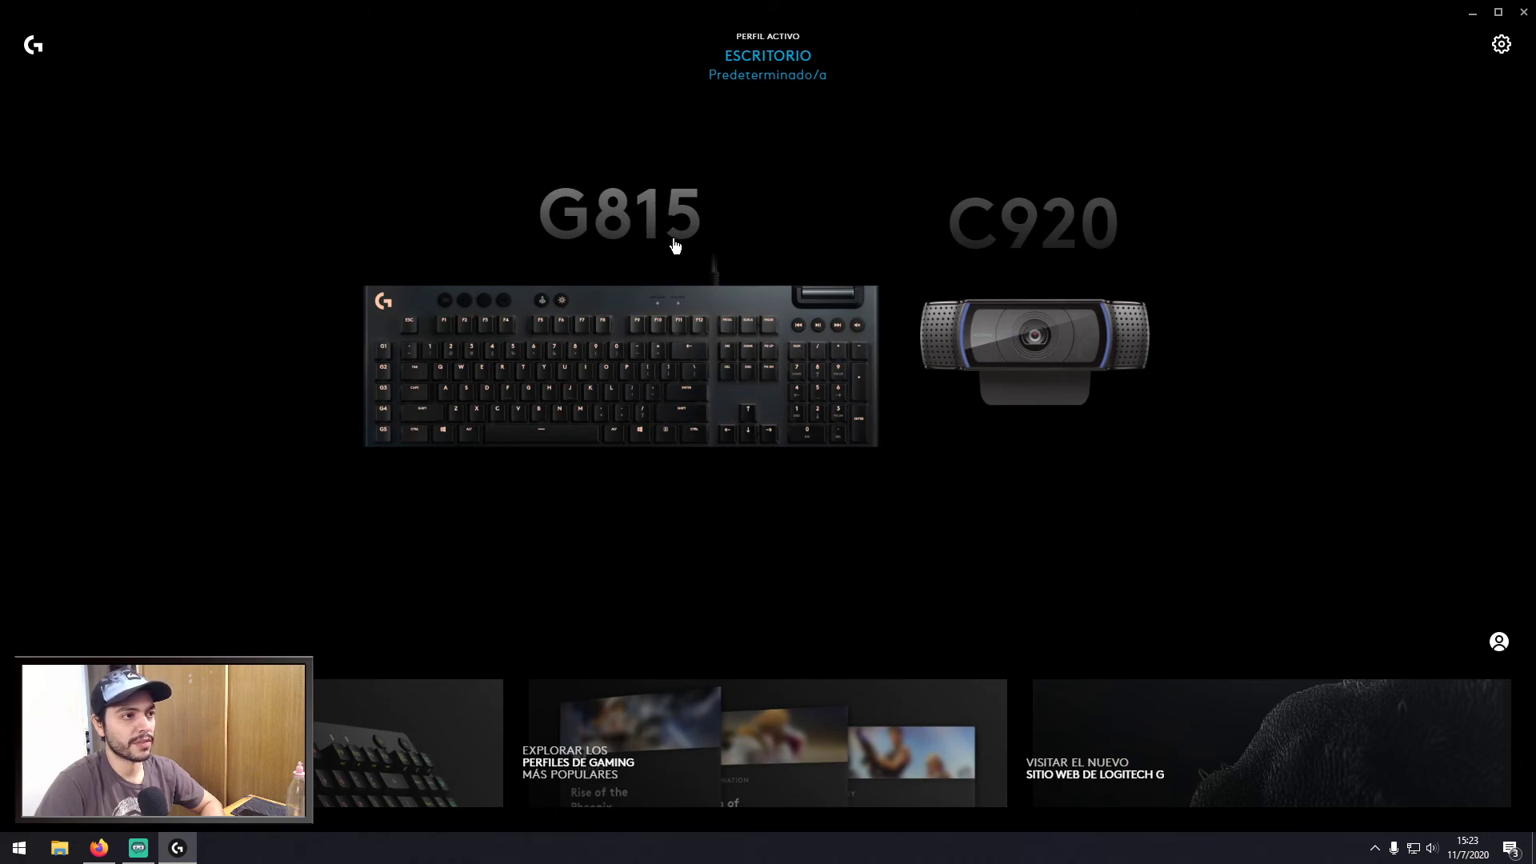
left_click(660, 315)
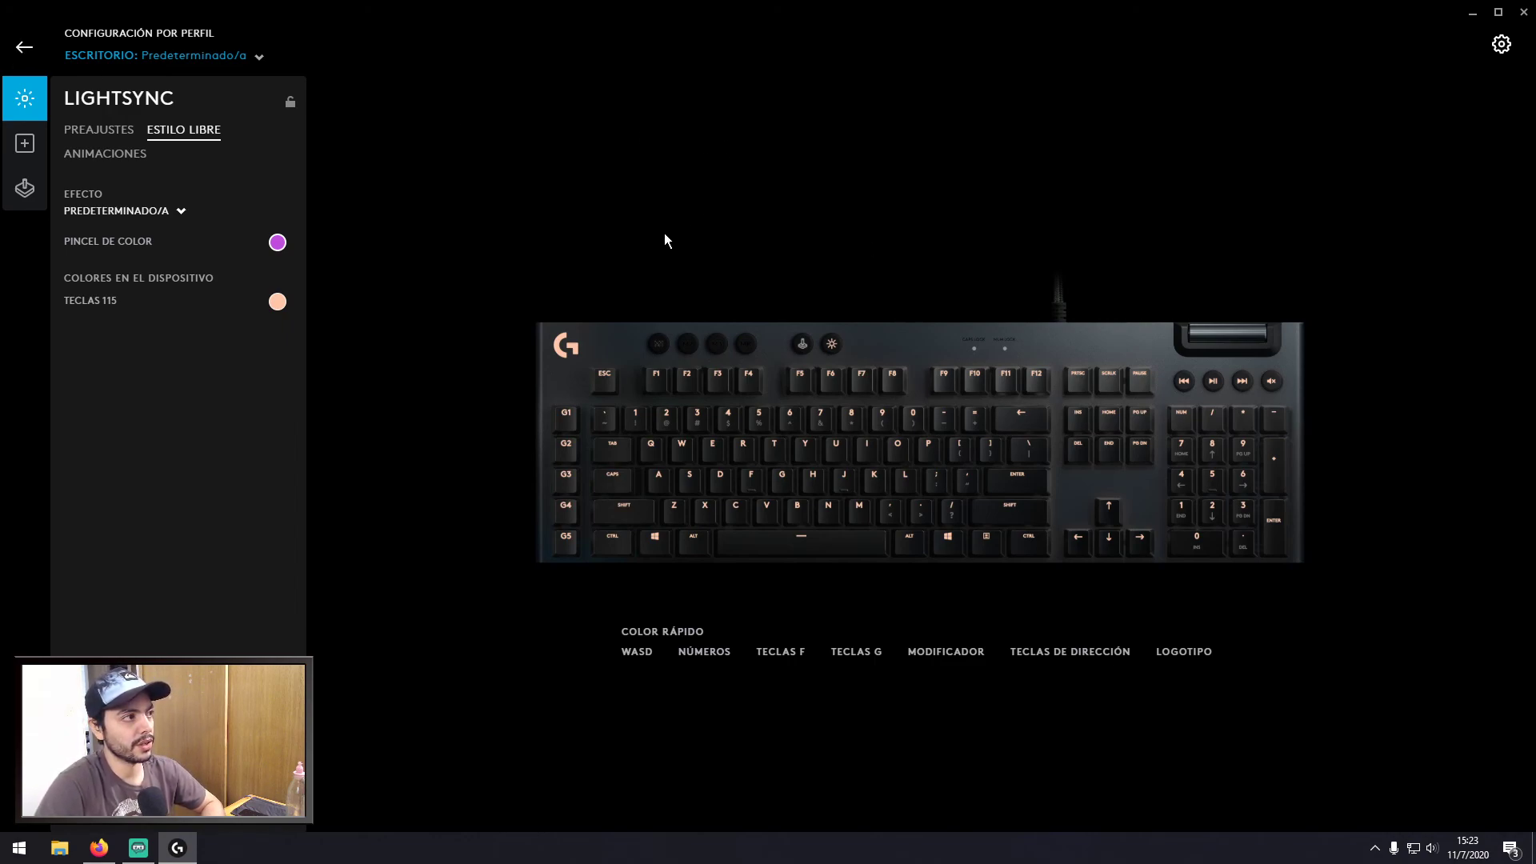
left_click(139, 849)
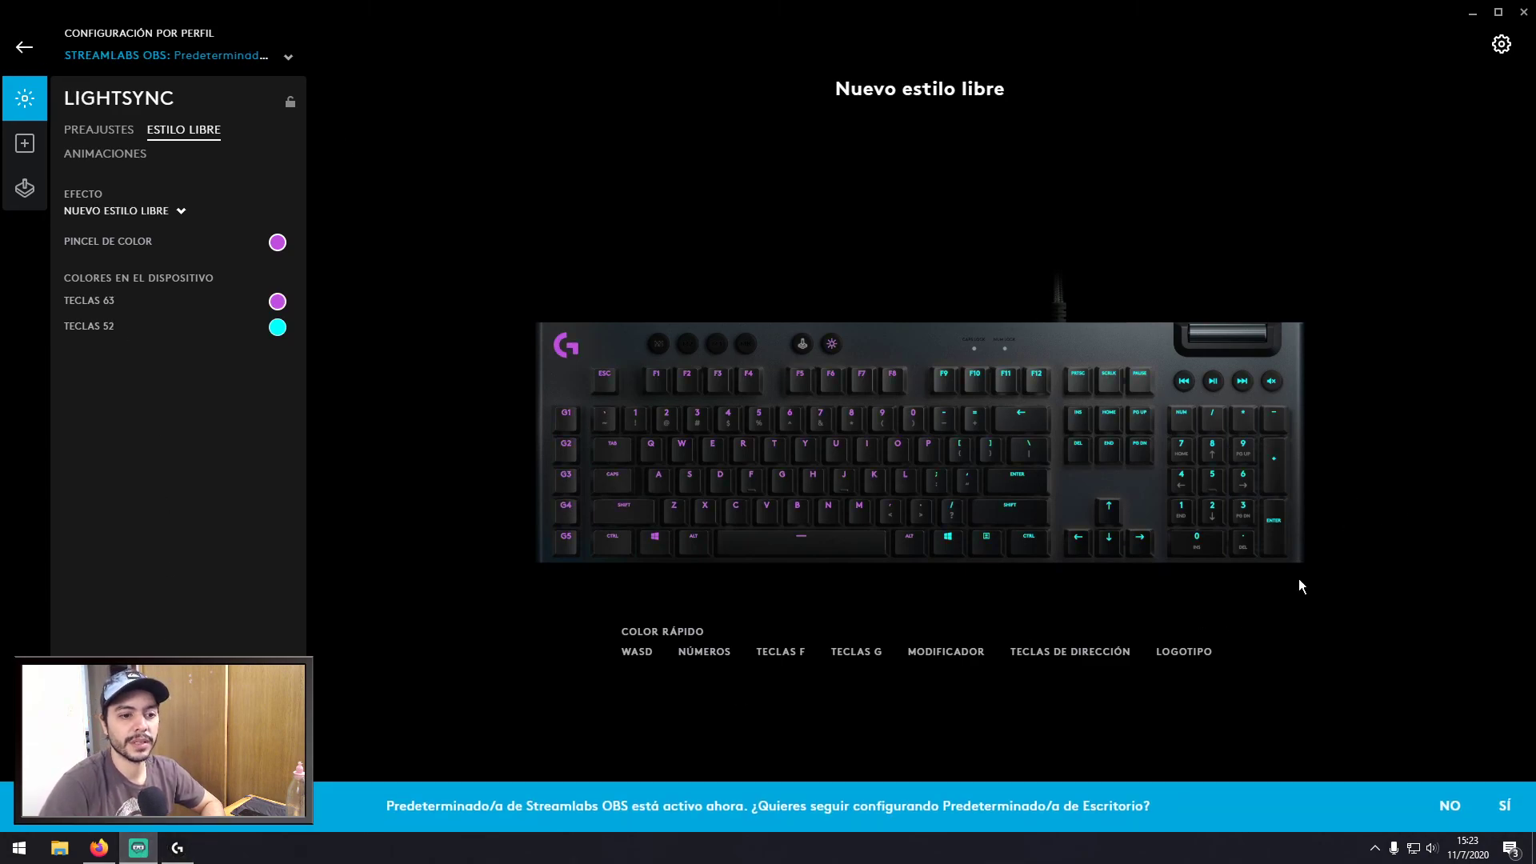